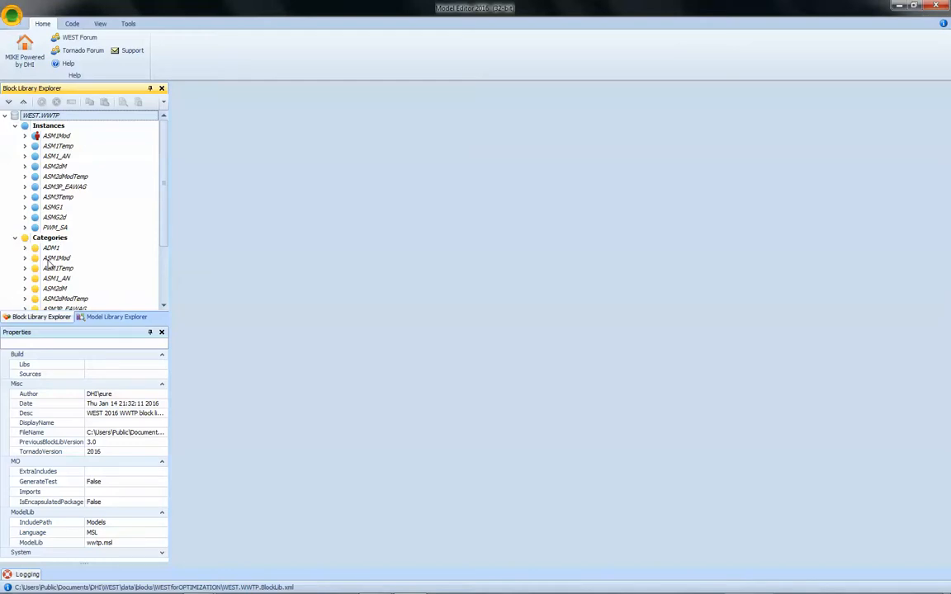
- Open the Default conversion model of the ASM1Mod category in the conversion model editor
{"action": "left_click", "coordinate": [25, 257]}
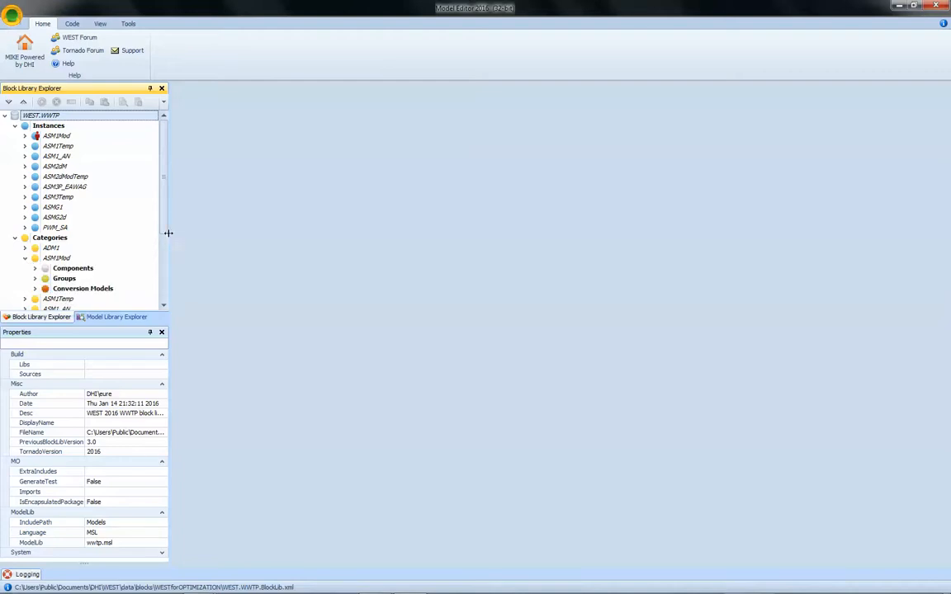
{"action": "left_click_drag", "start_coordinate": [168, 231], "coordinate": [165, 248]}
{"action": "scroll", "coordinate": [165, 248], "scroll_direction": "down", "scroll_amount": 1}
{"action": "left_click", "coordinate": [35, 238]}
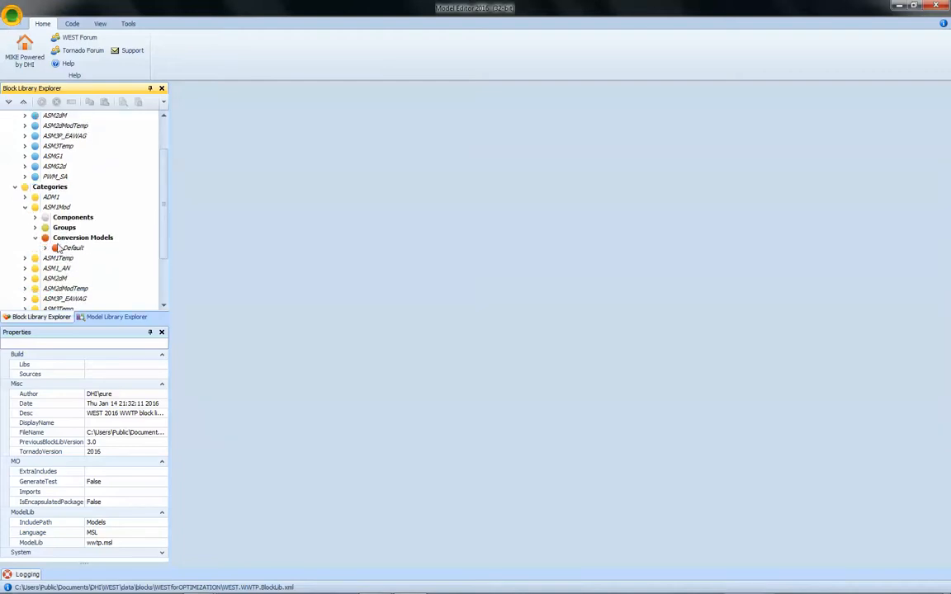
{"action": "left_click", "coordinate": [70, 248]}
{"action": "double_click", "coordinate": [69, 248]}
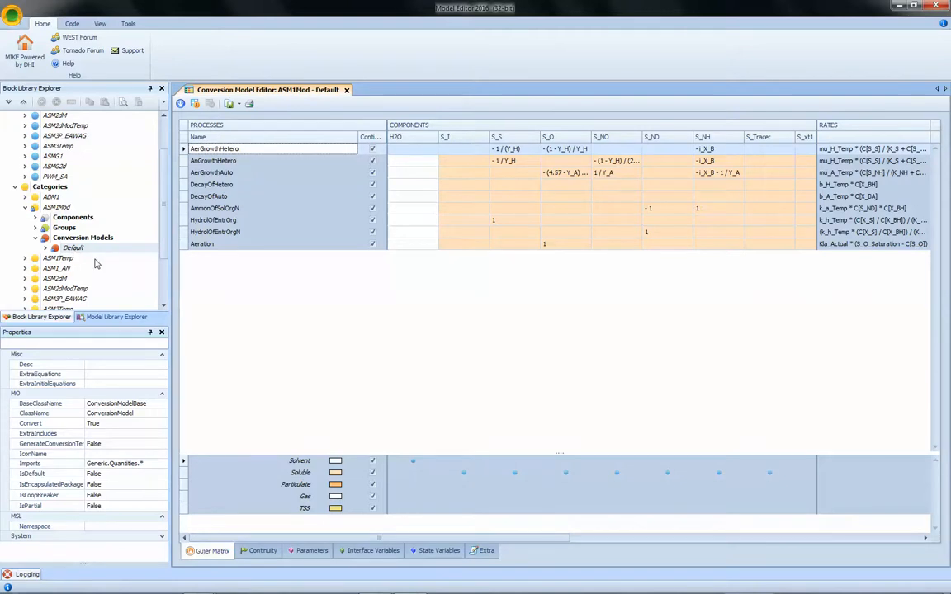
{"action": "key", "text": "alt+Tab"}
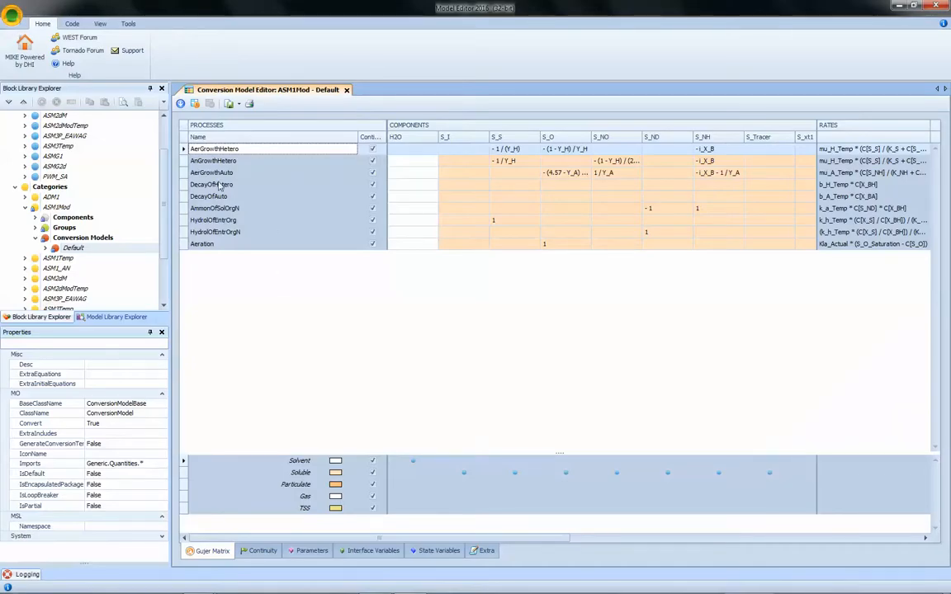
- Insert the factor state.I_S_xt1 after state.mu_A_Temp in the AerGrowthAuto rate expression and apply it
{"action": "left_click", "coordinate": [190, 172]}
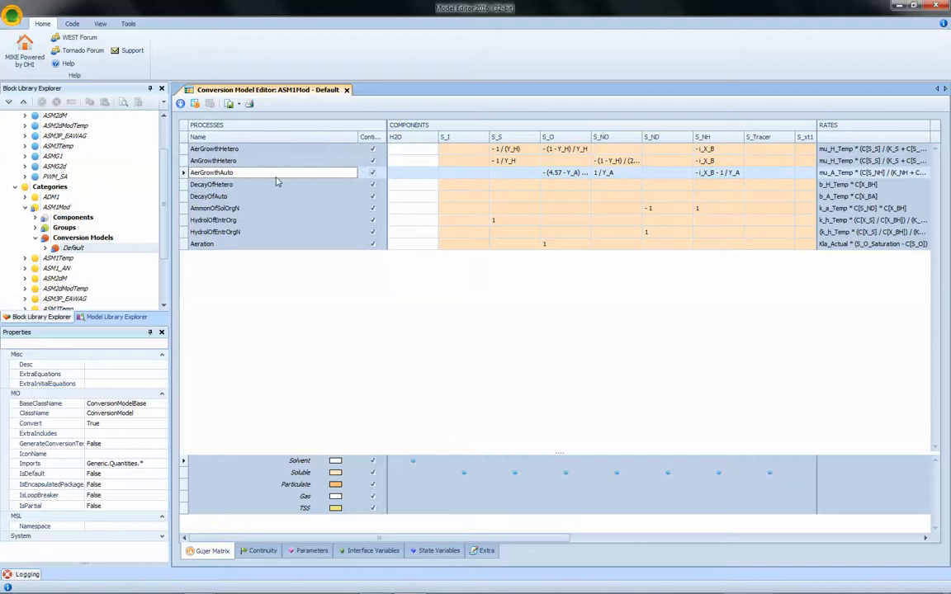
{"action": "double_click", "coordinate": [855, 175]}
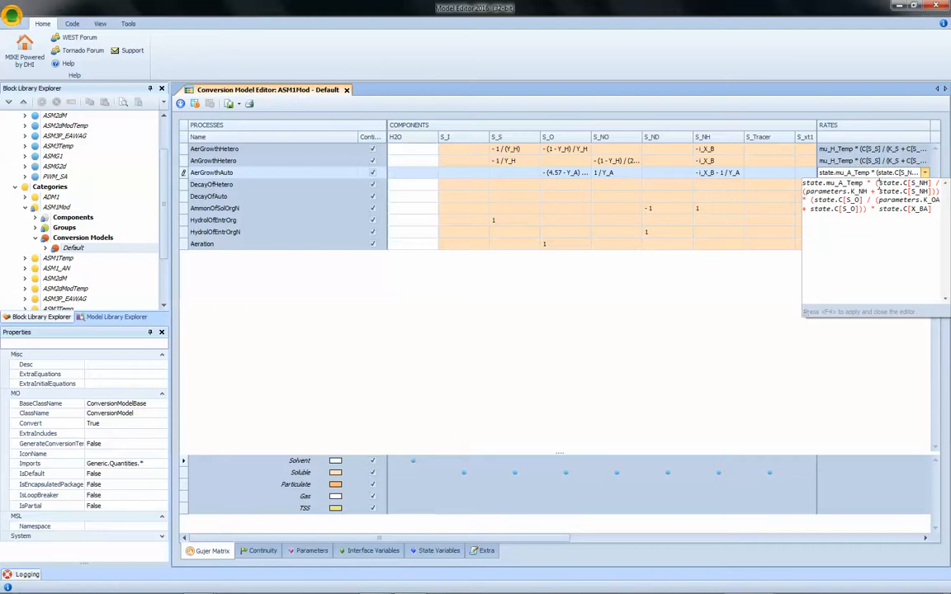
{"action": "type", "text": "*"}
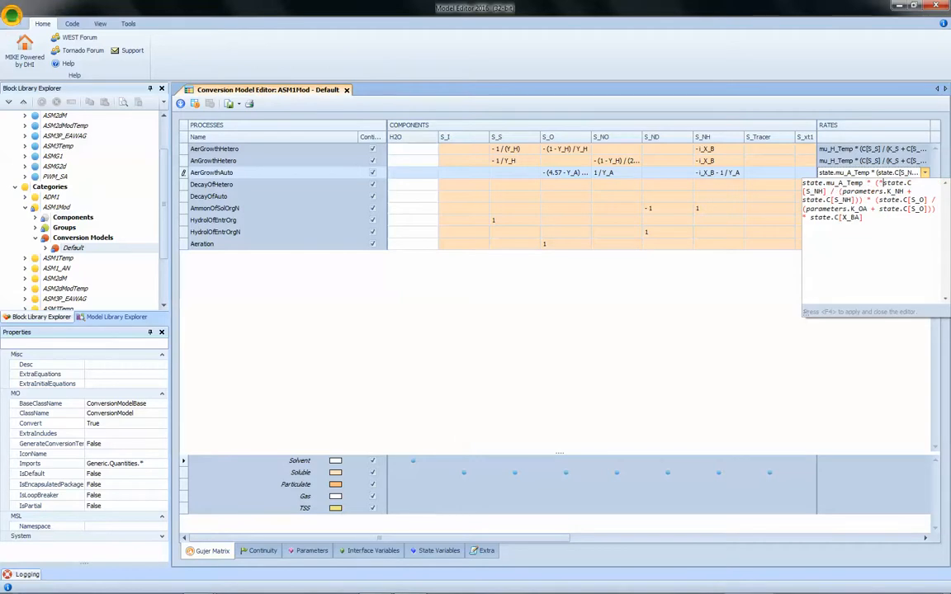
{"action": "key", "text": "BackSpace"}
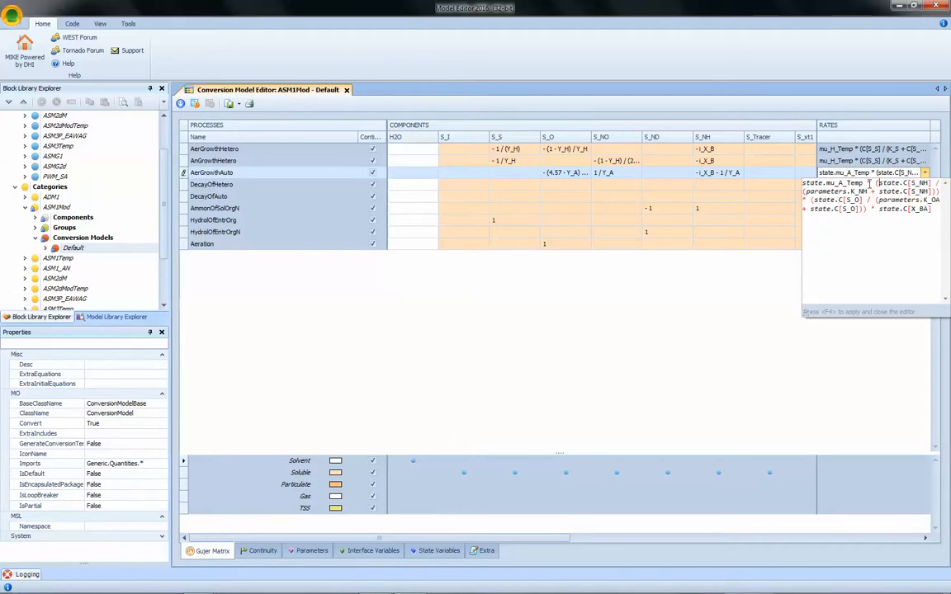
{"action": "left_click", "coordinate": [871, 183]}
{"action": "type", "text": "sta"}
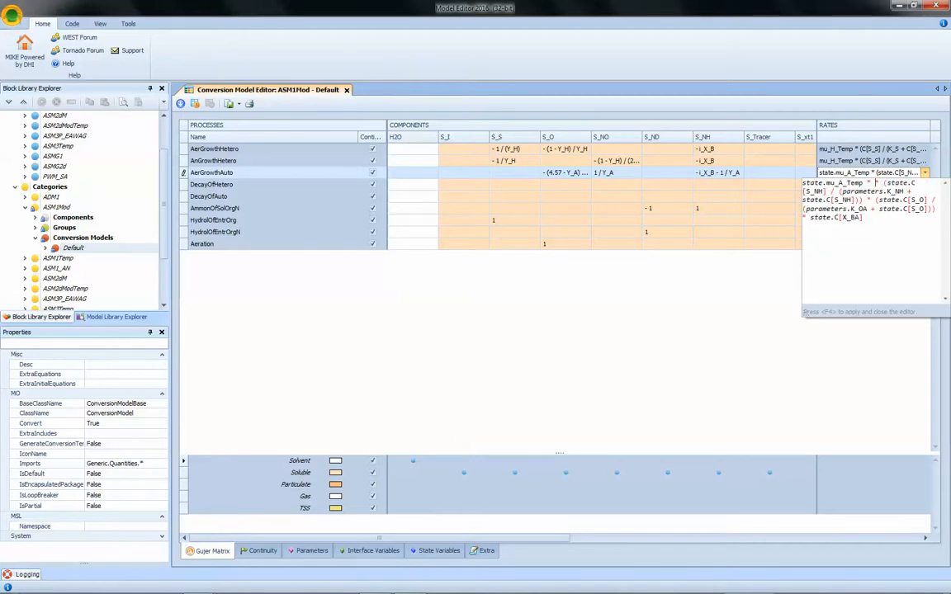
{"action": "type", "text": "te."}
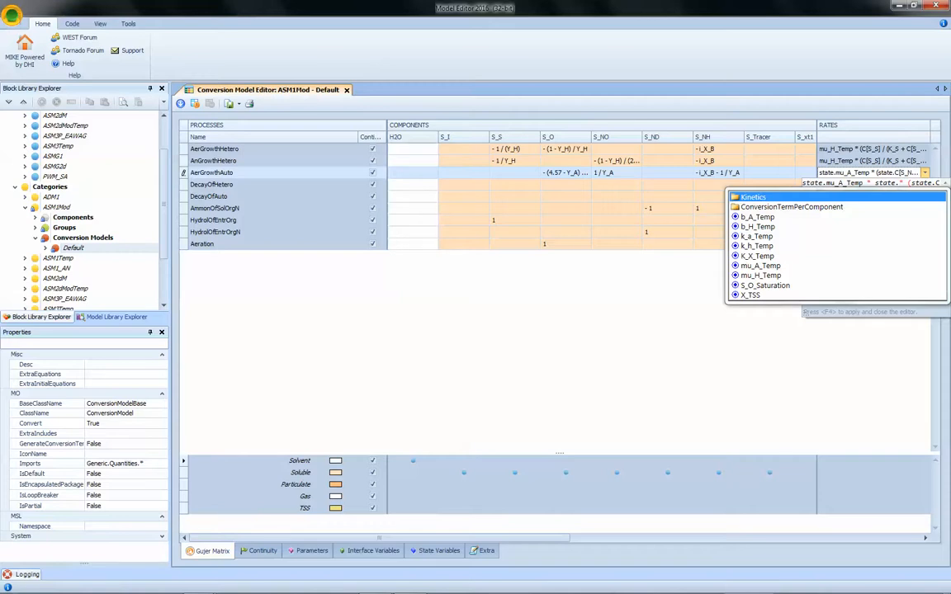
{"action": "key", "text": "Escape"}
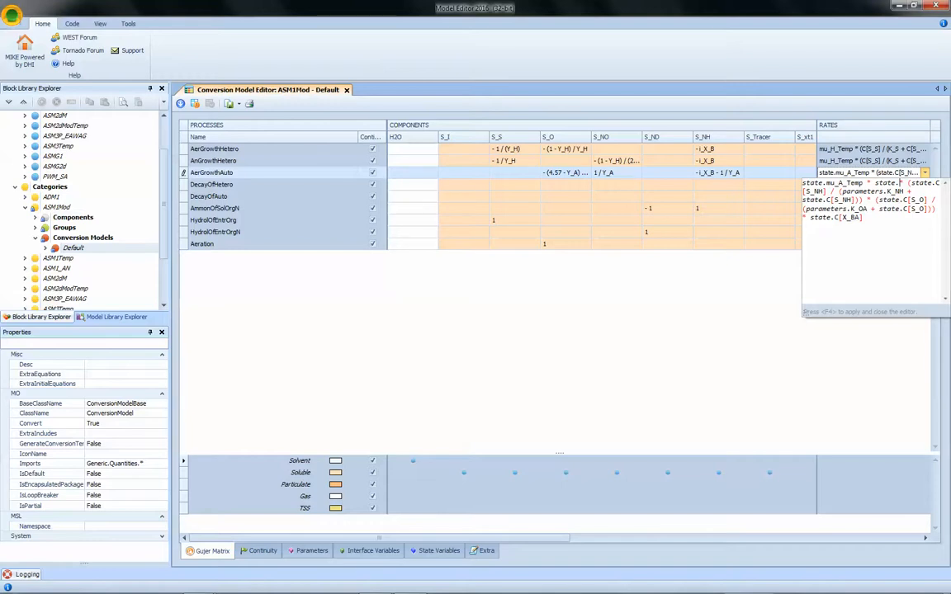
{"action": "type", "text": "I_"}
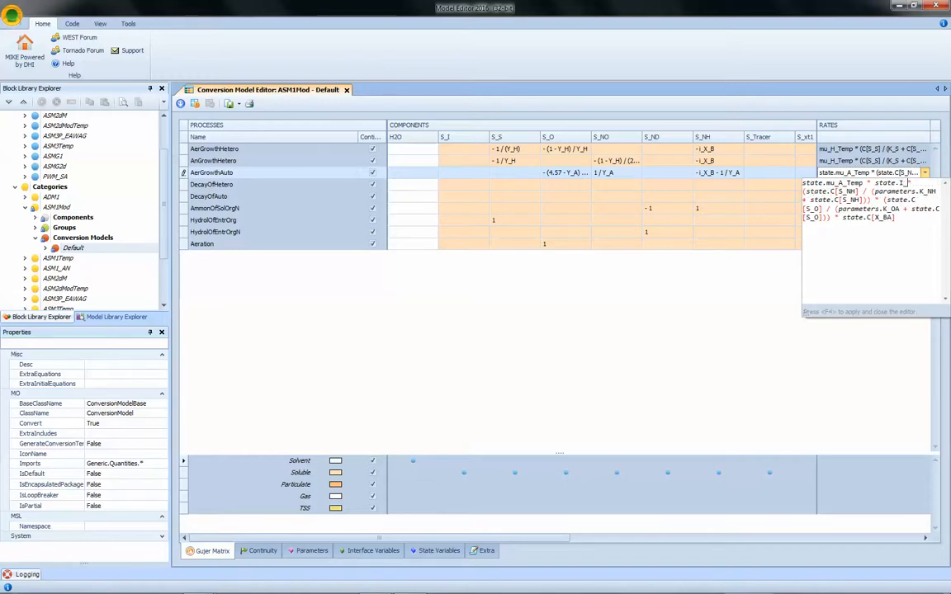
{"action": "type", "text": "S_xt1"}
{"action": "key", "text": "F4"}
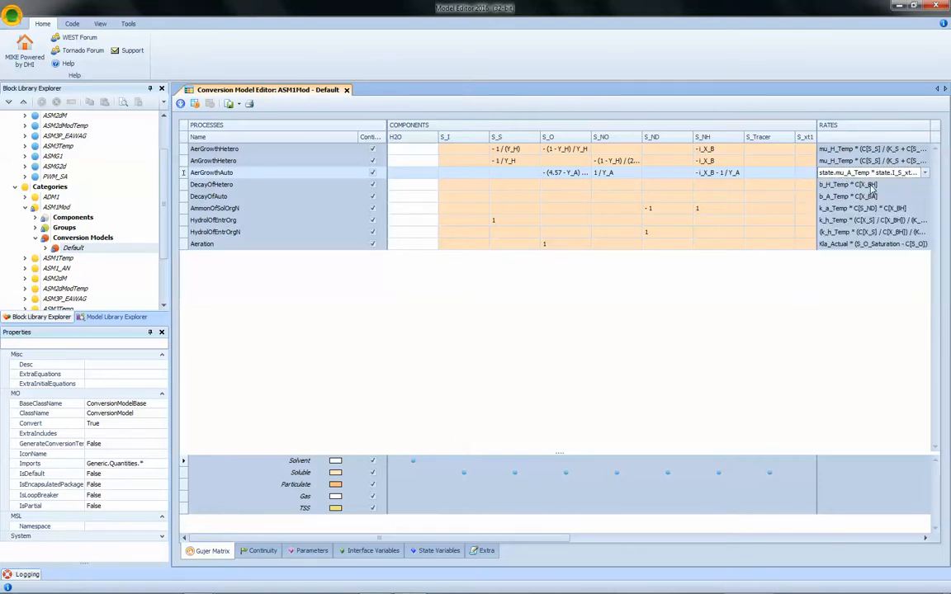
{"action": "left_click", "coordinate": [761, 288]}
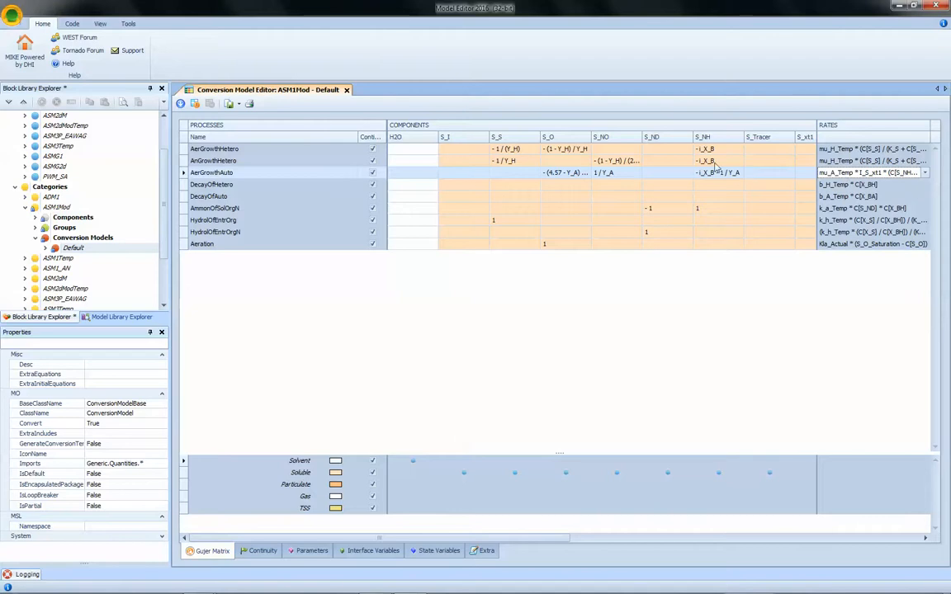
- Check for undeclared quantities and create only I_S_xt1, excluding Kla_Actual, Temp_Actual and V
{"action": "left_click", "coordinate": [196, 107]}
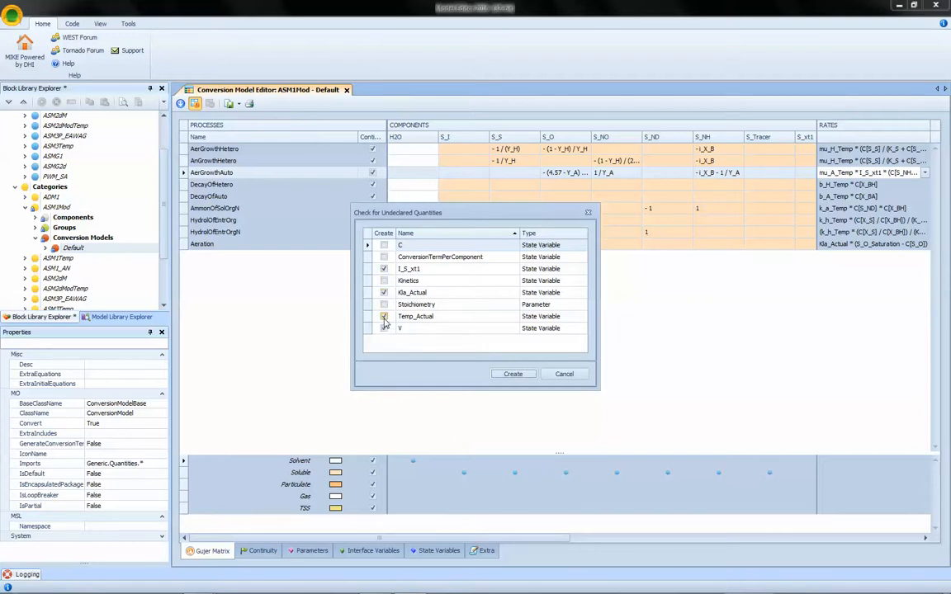
{"action": "left_click", "coordinate": [383, 319]}
{"action": "left_click", "coordinate": [384, 294]}
{"action": "left_click", "coordinate": [384, 329]}
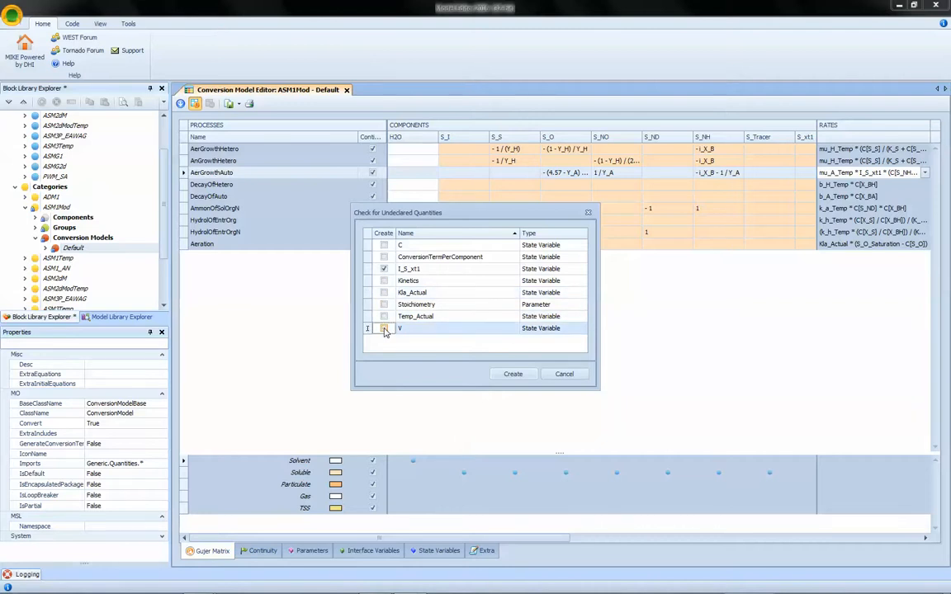
{"action": "left_click", "coordinate": [513, 376]}
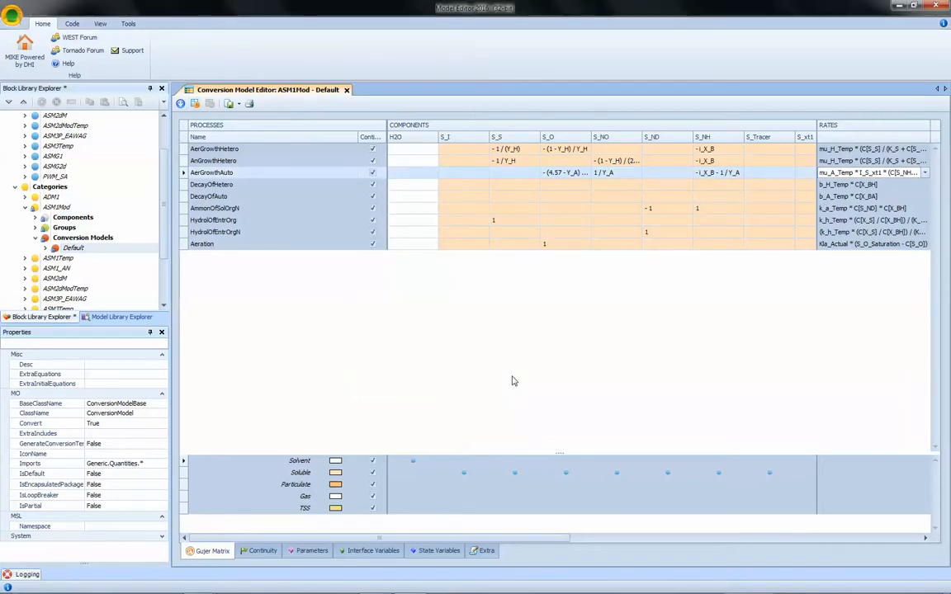
- Set the type of state variable I_S_xt1 to InhibitionTerm and clear its value
{"action": "left_click", "coordinate": [446, 550]}
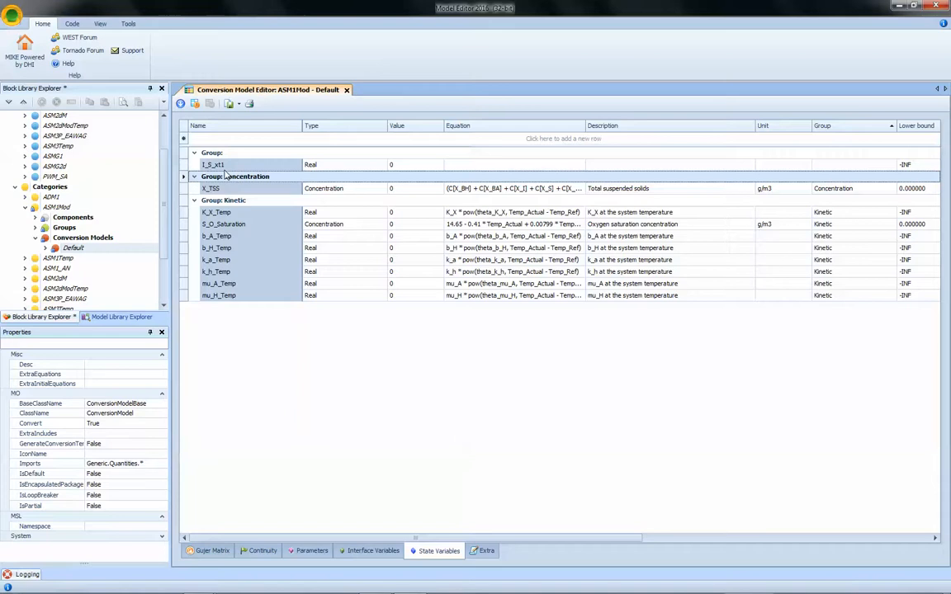
{"action": "left_click", "coordinate": [314, 165]}
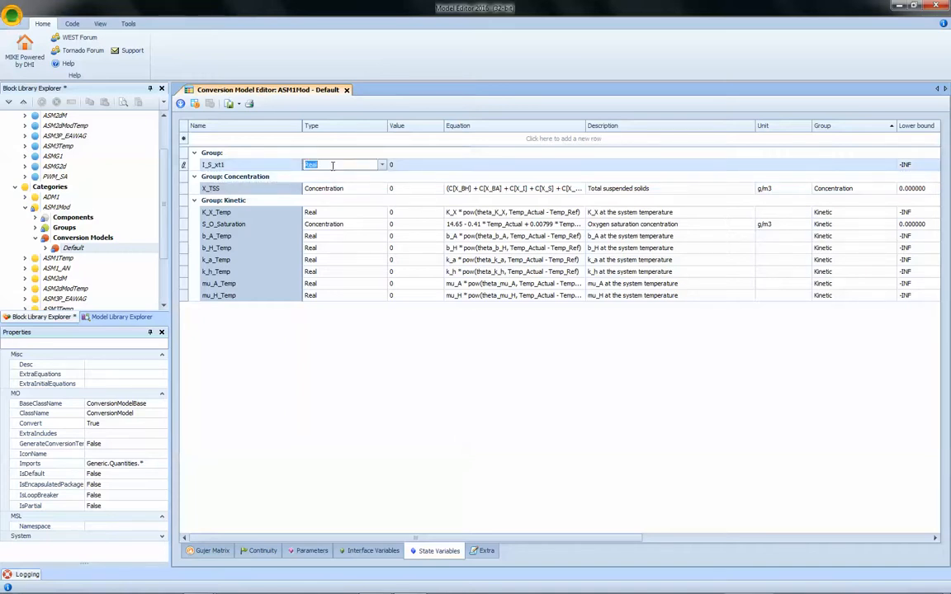
{"action": "type", "text": "InhibitionTerm"}
{"action": "left_click", "coordinate": [393, 165]}
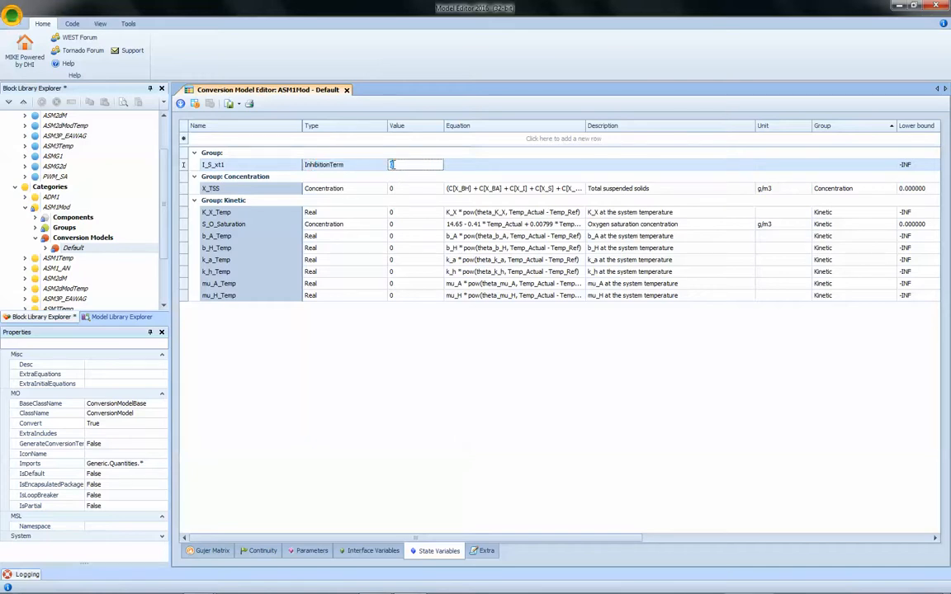
{"action": "key", "text": "BackSpace"}
- Describe I_S_xt1 as "S_xt1 inhibitory effect on autotrophic growth" and assign it to the Kinetic group
{"action": "left_click", "coordinate": [600, 165]}
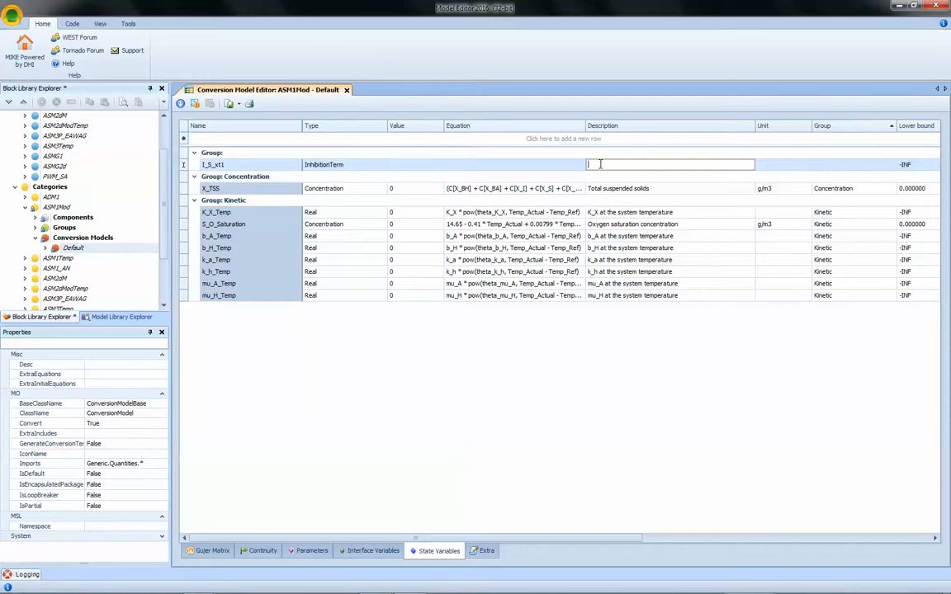
{"action": "type", "text": "S_xt1 inhibitory effect on autotrophic biom"}
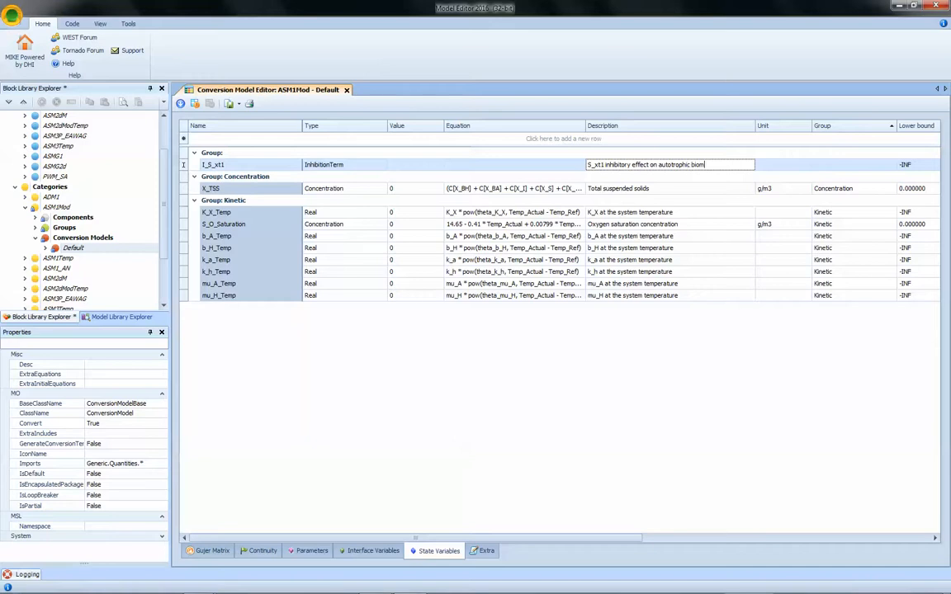
{"action": "key", "text": "ctrl+shift+Left"}
{"action": "type", "text": "growth"}
{"action": "left_click", "coordinate": [824, 164]}
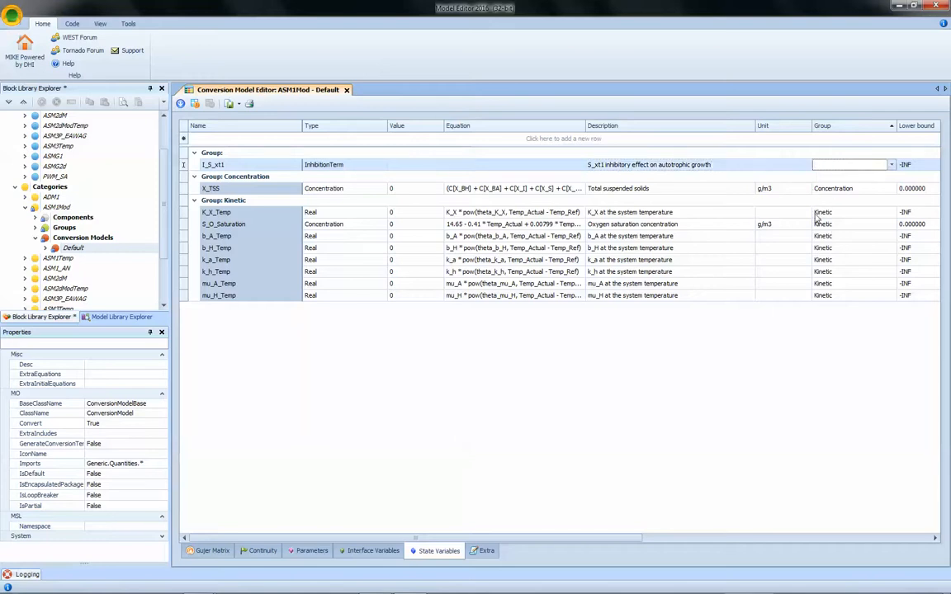
{"action": "type", "text": "Kinetic"}
- Enable the visibility (eye) flag for I_S_xt1 and commit the row
{"action": "left_click_drag", "start_coordinate": [625, 542], "coordinate": [834, 495]}
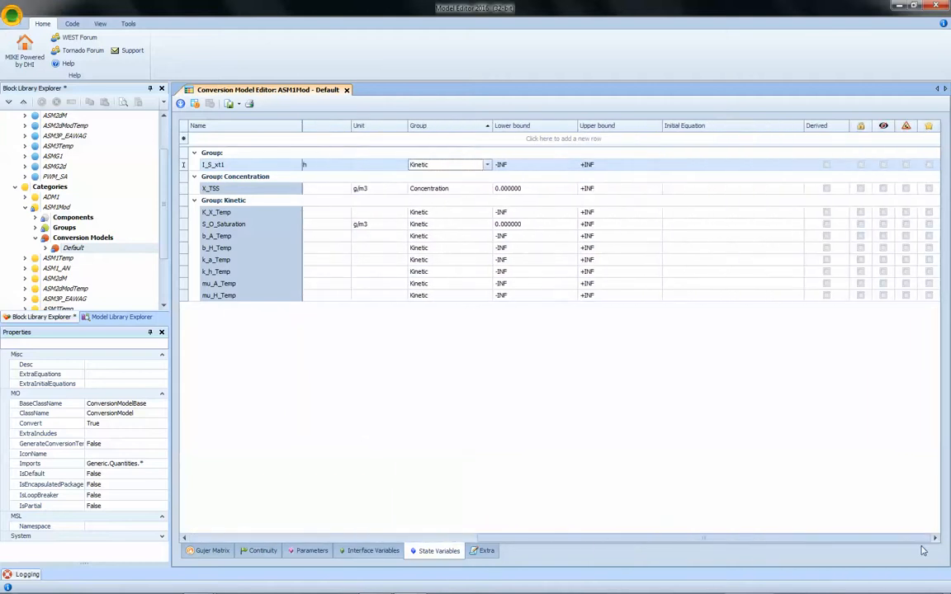
{"action": "left_click", "coordinate": [882, 162]}
{"action": "left_click", "coordinate": [884, 165]}
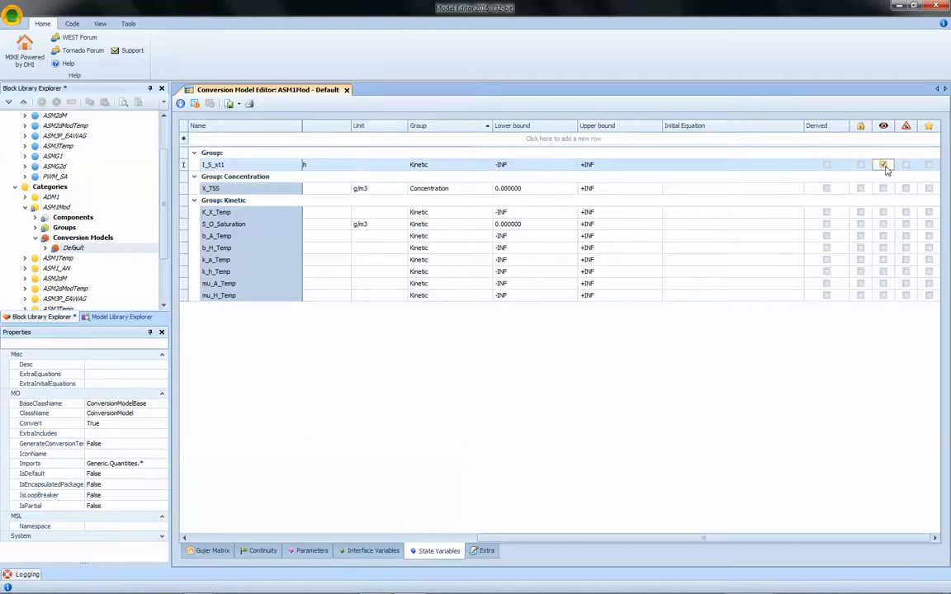
{"action": "left_click", "coordinate": [601, 334]}
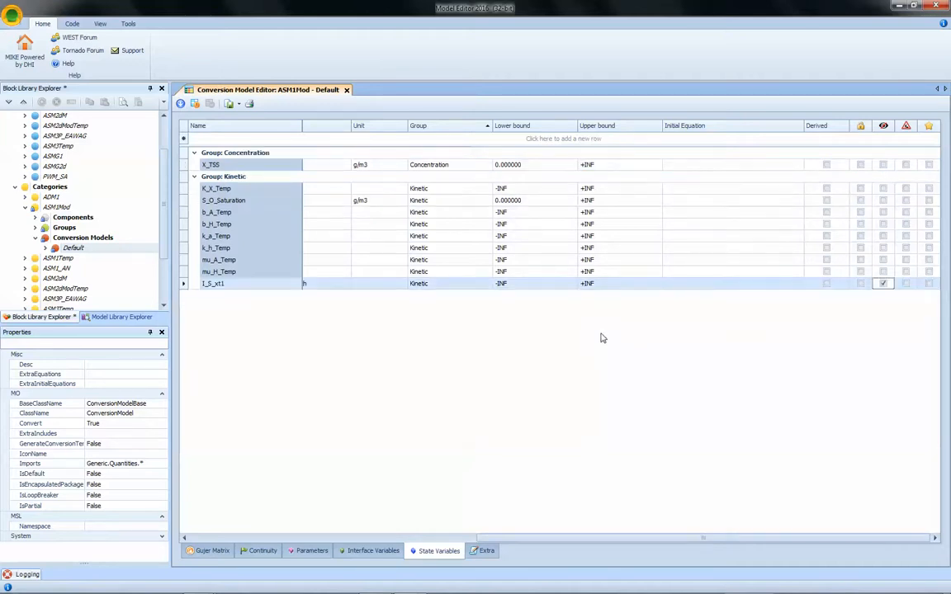
- Begin the equation of I_S_xt1 with the numerator parameters.K_S_xt1
{"action": "left_click_drag", "start_coordinate": [514, 539], "coordinate": [276, 537]}
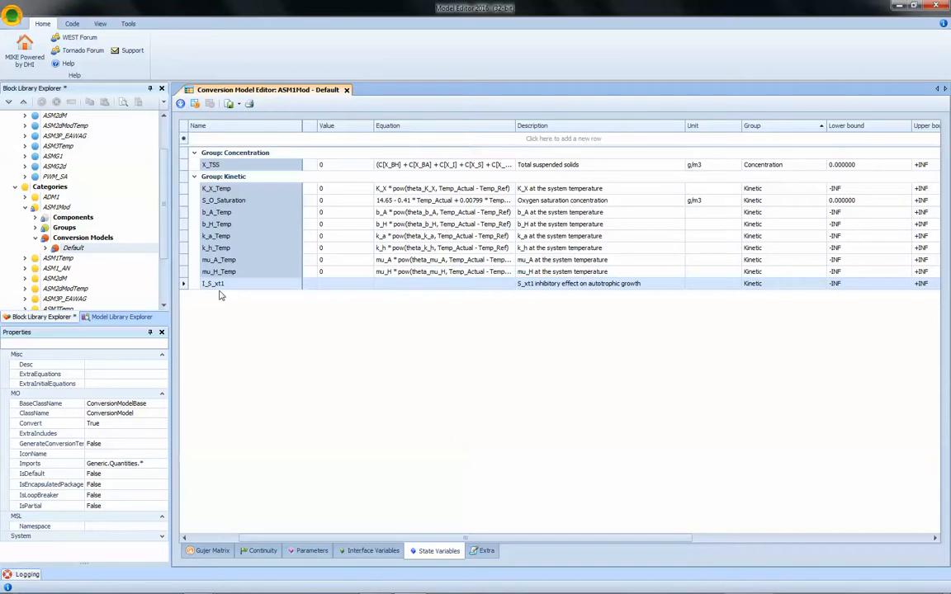
{"action": "left_click", "coordinate": [405, 286]}
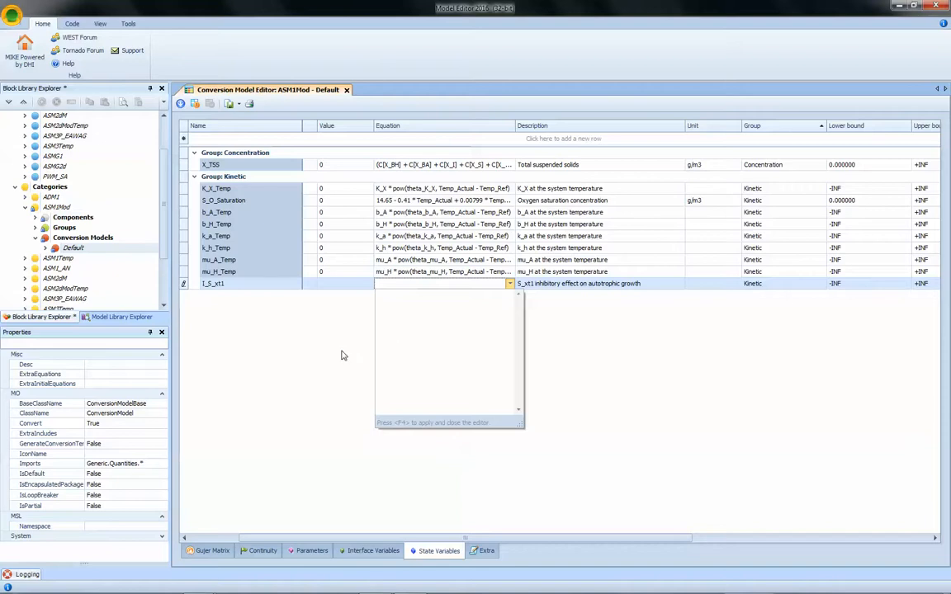
{"action": "left_click", "coordinate": [322, 354]}
{"action": "left_click", "coordinate": [391, 288]}
{"action": "type", "text": "parameters"}
{"action": "type", "text": "."}
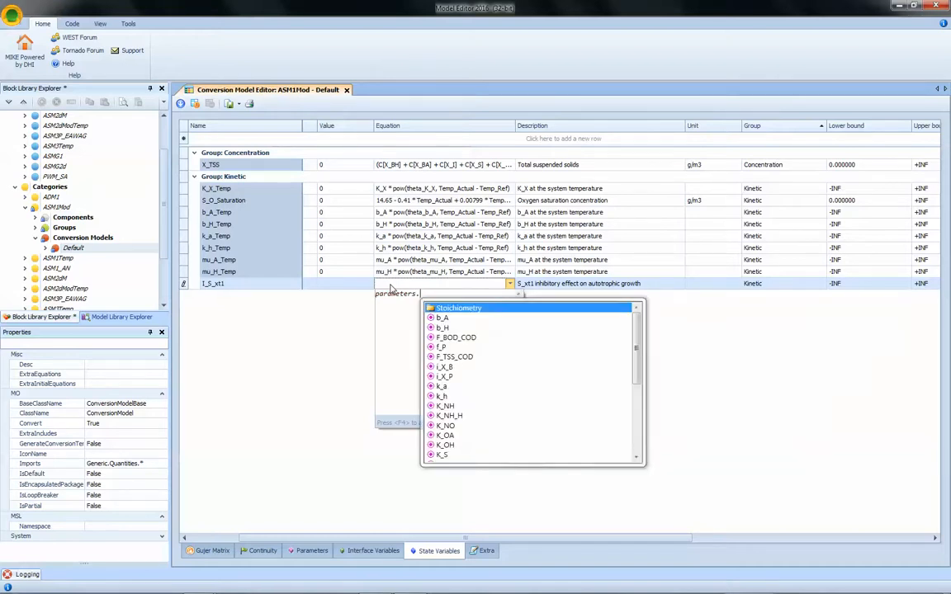
{"action": "key", "text": "Escape"}
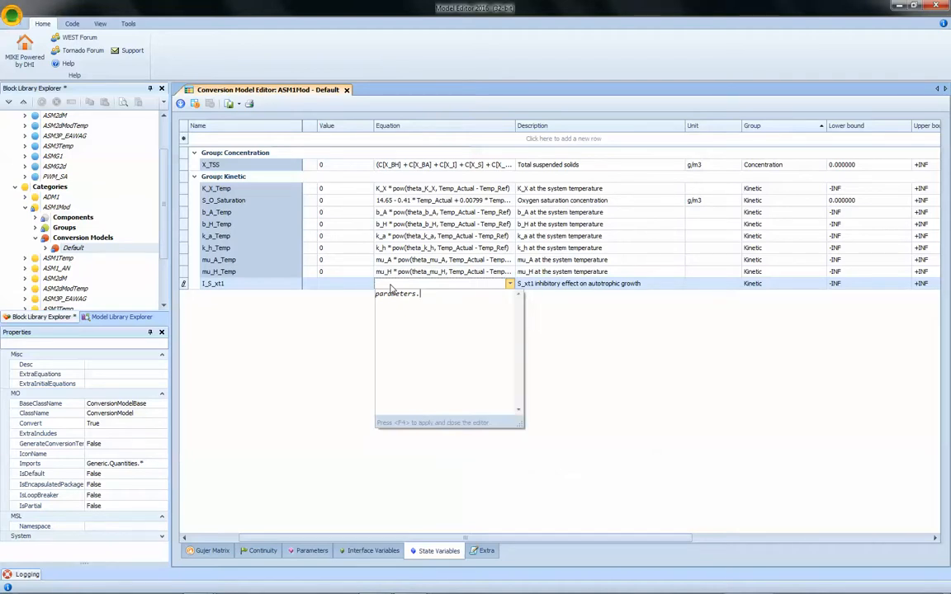
{"action": "type", "text": "K_S_xt1"}
- Extend the I_S_xt1 equation with a division by an opening denominator "(parameters.K_S_xt1 + state.", reusing the numerator text
{"action": "key", "text": "ctrl+a"}
{"action": "key", "text": "ctrl+c"}
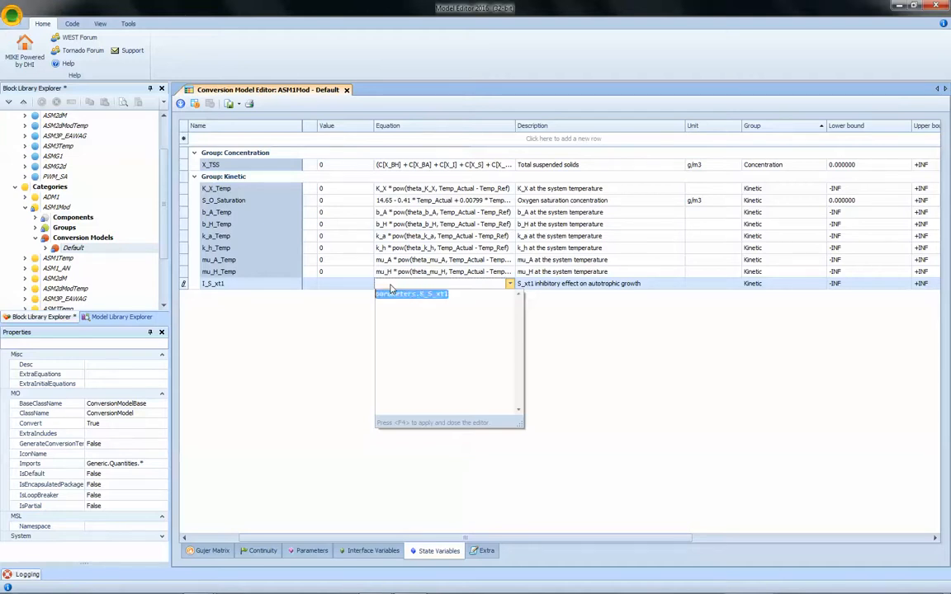
{"action": "left_click", "coordinate": [451, 294]}
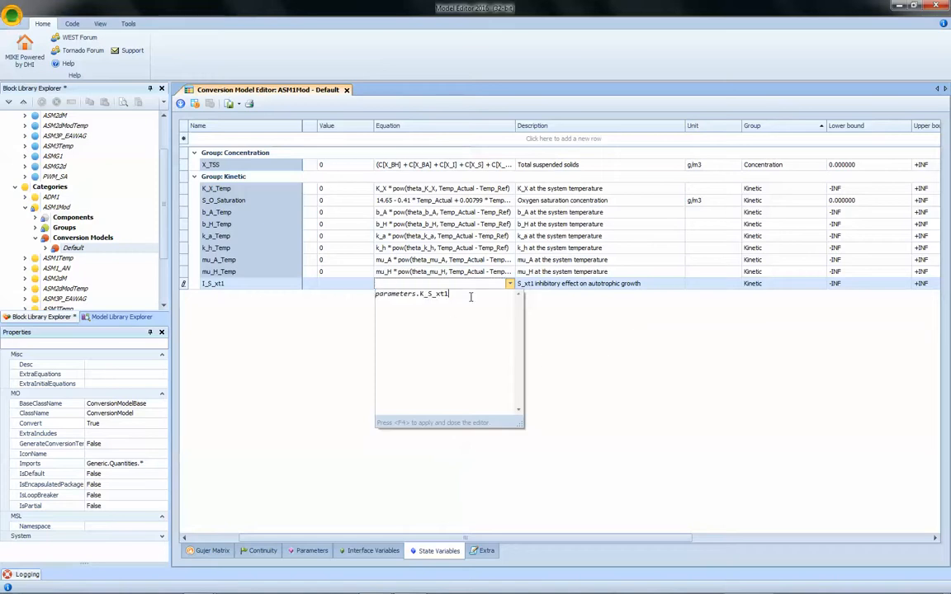
{"action": "type", "text": "/ ("}
{"action": "key", "text": "ctrl+v"}
{"action": "type", "text": "+ state."}
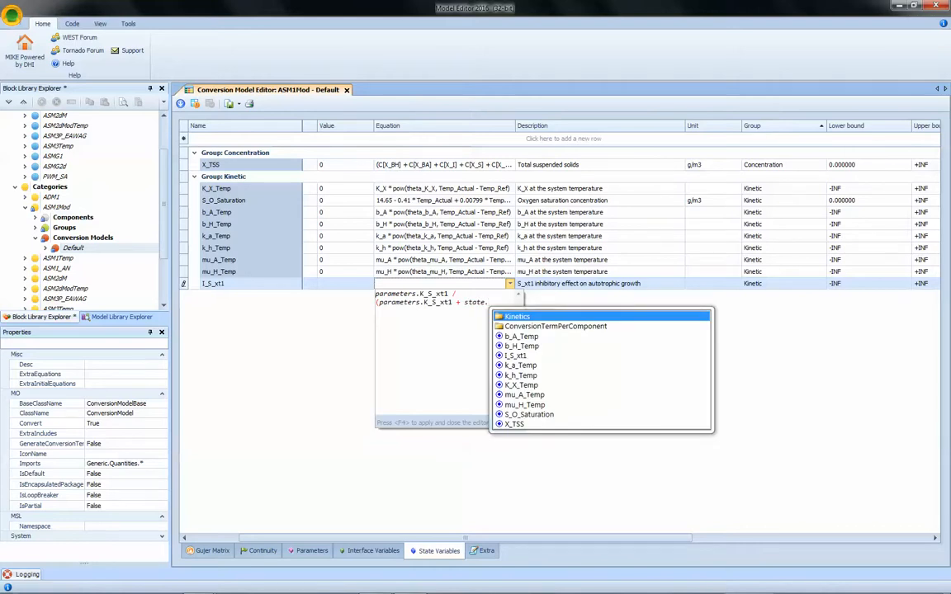
{"action": "key", "text": "Escape"}
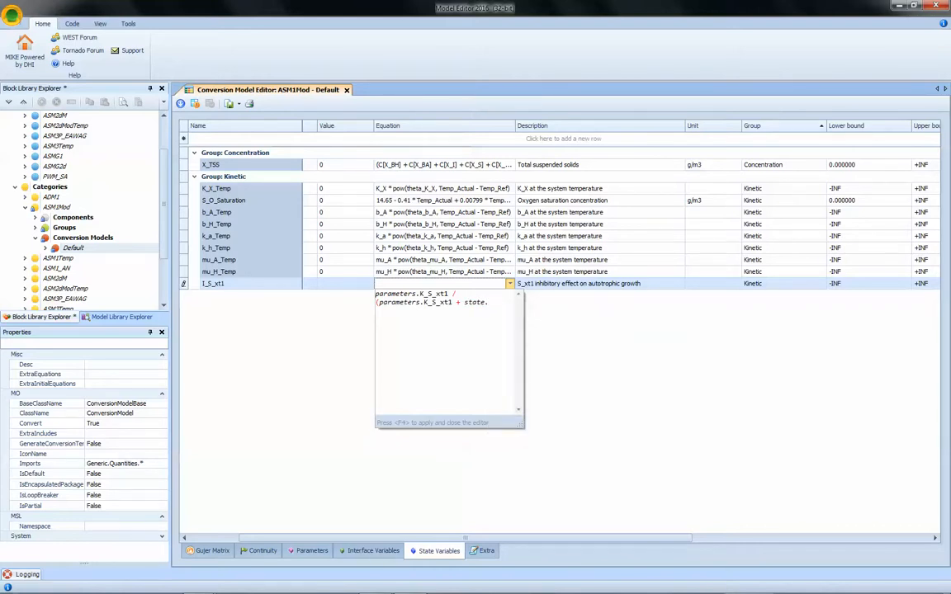
- Complete the denominator of the I_S_xt1 equation with C[S_xt1]) and apply the equation
{"action": "type", "text": "C ["}
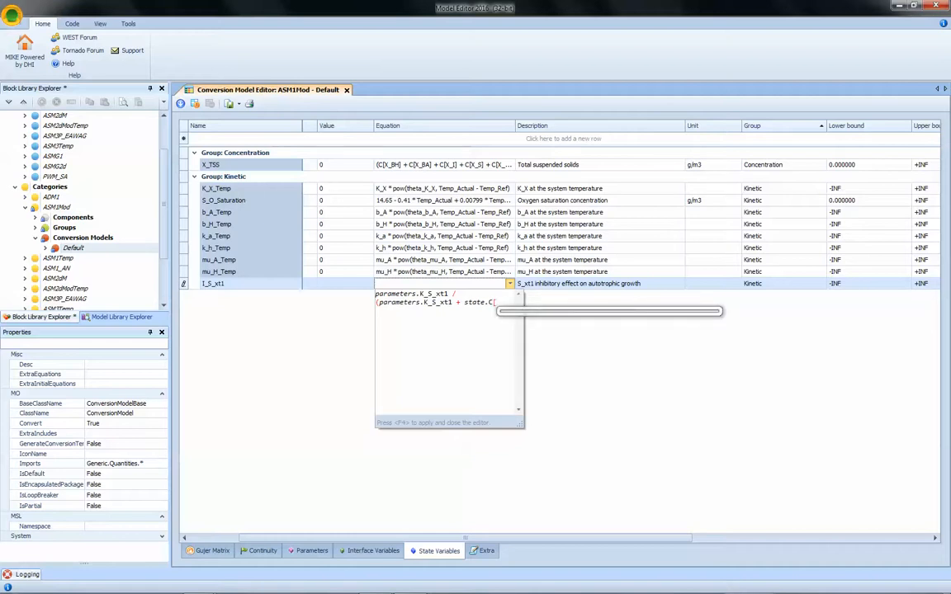
{"action": "type", "text": "S_xt1"}
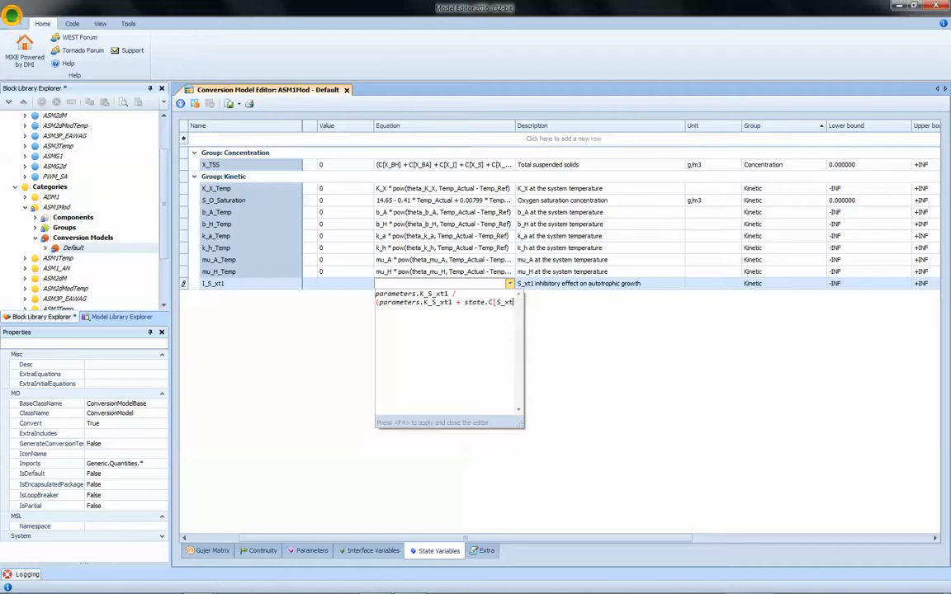
{"action": "key", "text": "BackSpace"}
{"action": "type", "text": "_1"}
{"action": "key", "text": "BackSpace"}
{"action": "key", "text": "BackSpace"}
{"action": "type", "text": "1])"}
{"action": "key", "text": "F4"}
{"action": "left_click", "coordinate": [471, 302]}
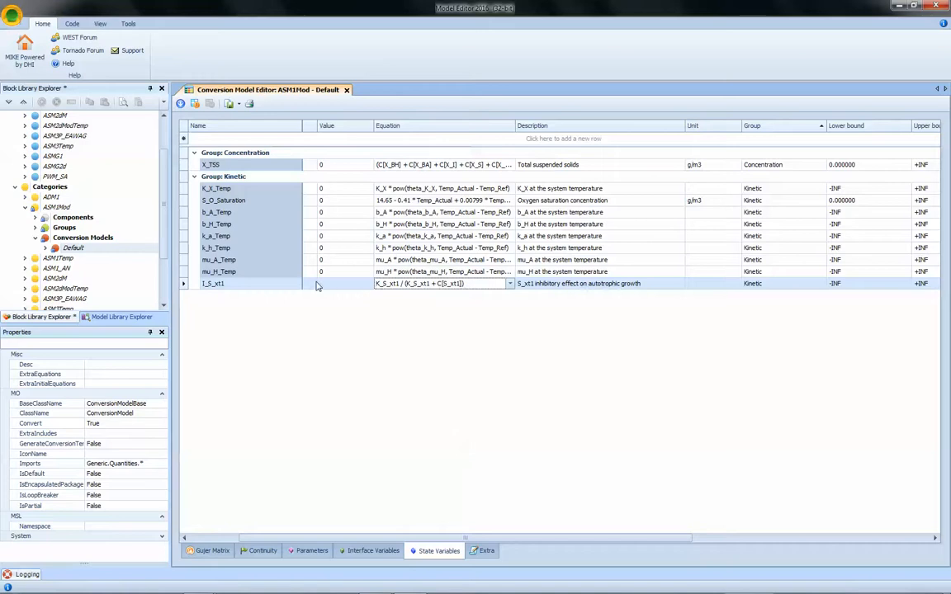
- Check for undeclared quantities and create only the parameter K_S_xt1, excluding Kla_Actual, Temp_Actual and V
{"action": "left_click", "coordinate": [196, 104]}
{"action": "left_click", "coordinate": [384, 293]}
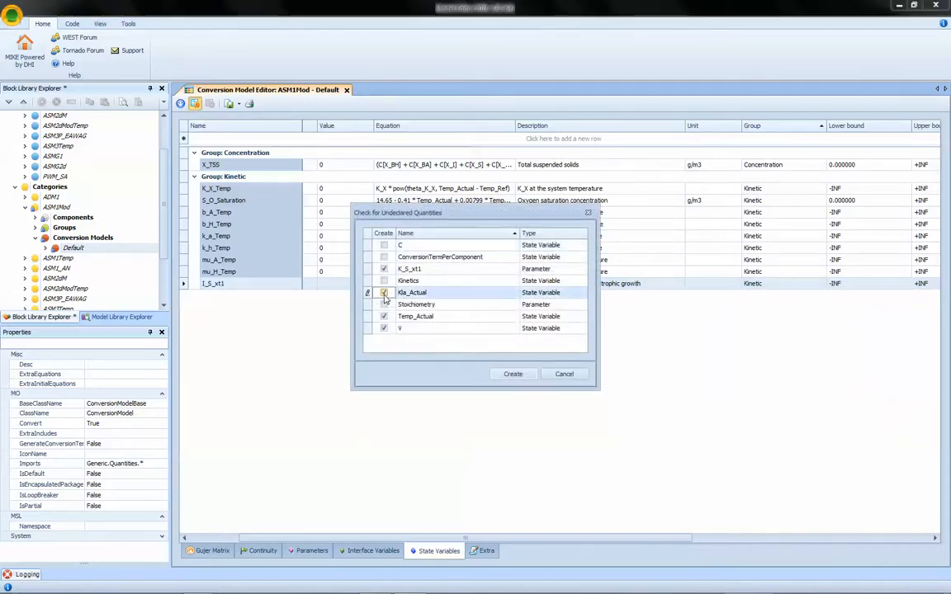
{"action": "left_click", "coordinate": [383, 293]}
{"action": "left_click", "coordinate": [384, 316]}
{"action": "left_click", "coordinate": [384, 327]}
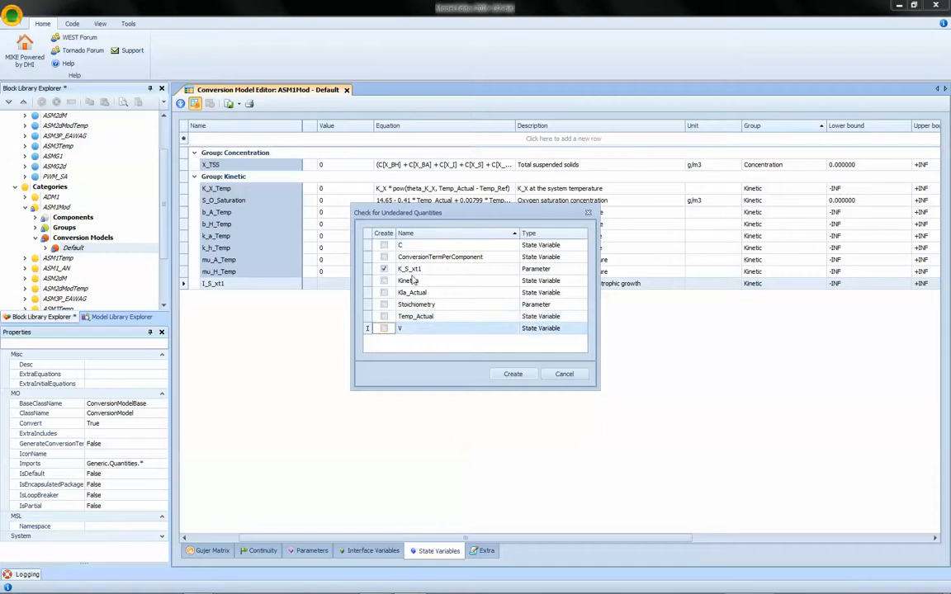
{"action": "left_click", "coordinate": [512, 376]}
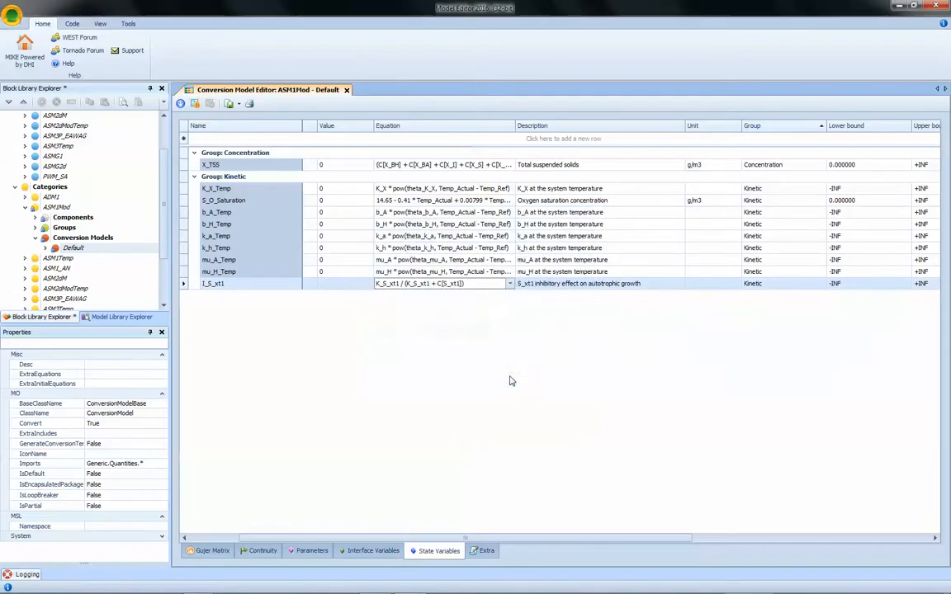
- Set the type of parameter K_S_xt1 to SaturationCoefficient and its value to 20
{"action": "left_click", "coordinate": [320, 553]}
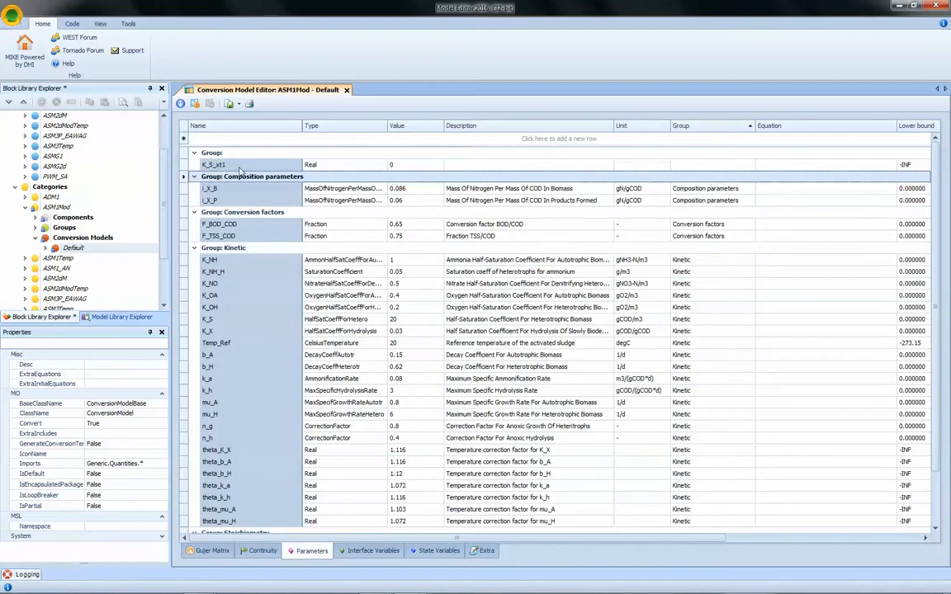
{"action": "left_click", "coordinate": [323, 166]}
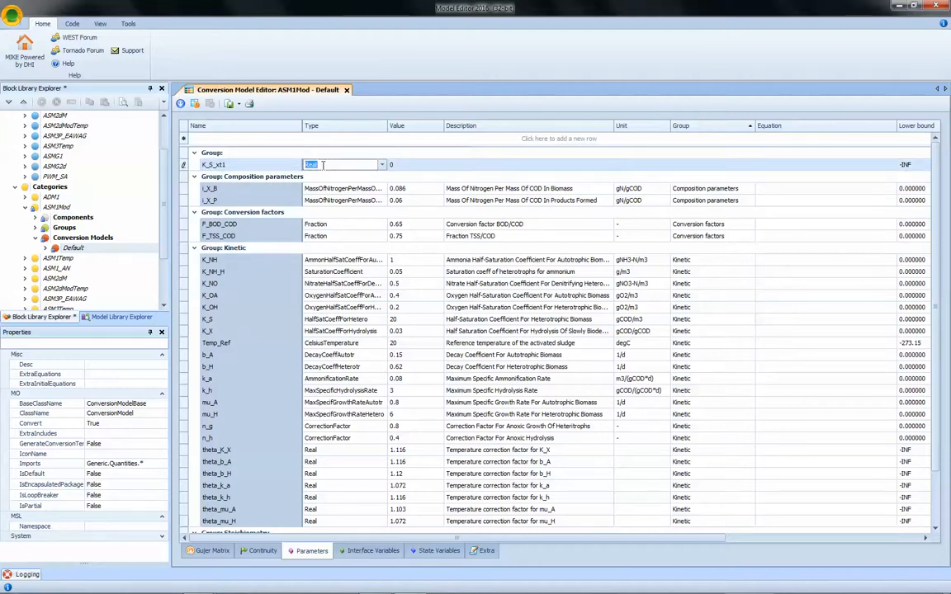
{"action": "type", "text": "SaturationCoefficient"}
{"action": "left_click", "coordinate": [393, 165]}
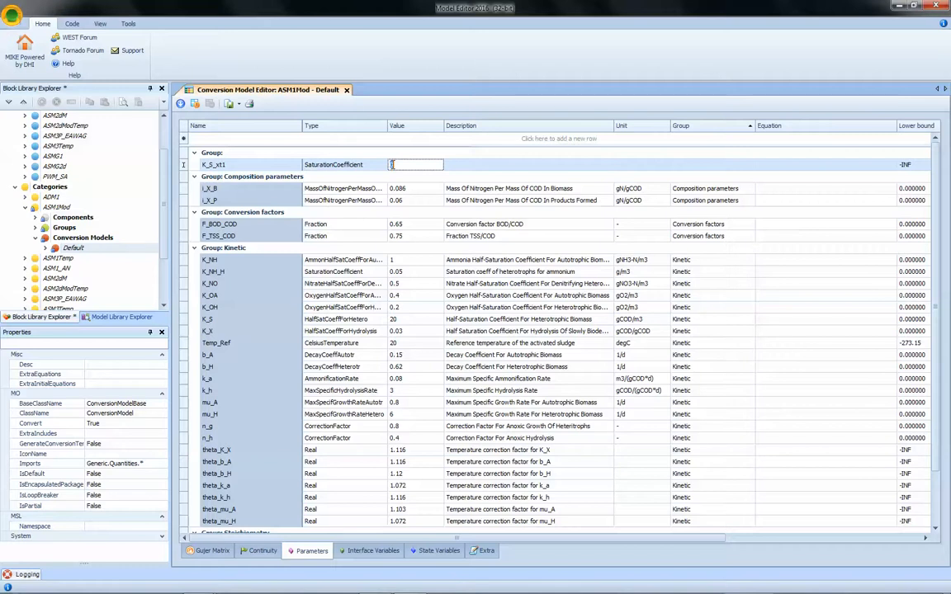
{"action": "type", "text": "20"}
- Describe K_S_xt1 as "S_xt1 inhibition coefficient for autotrophic growth" and assign it to the Kinetic group, leaving the unit empty
{"action": "left_click", "coordinate": [532, 164]}
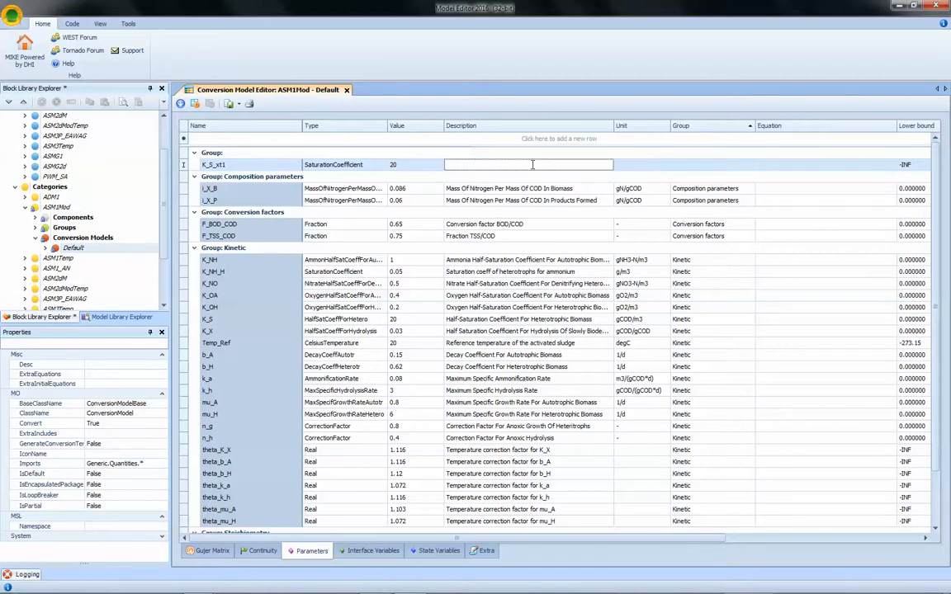
{"action": "type", "text": "S_xt1 inhibition coefficient for autotrophic growth"}
{"action": "key", "text": "Tab"}
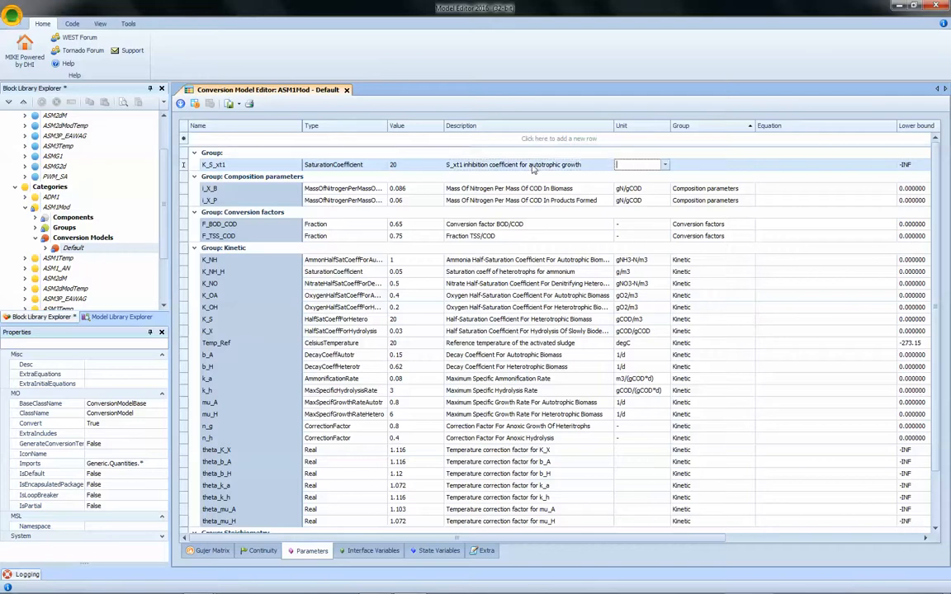
{"action": "key", "text": "Tab"}
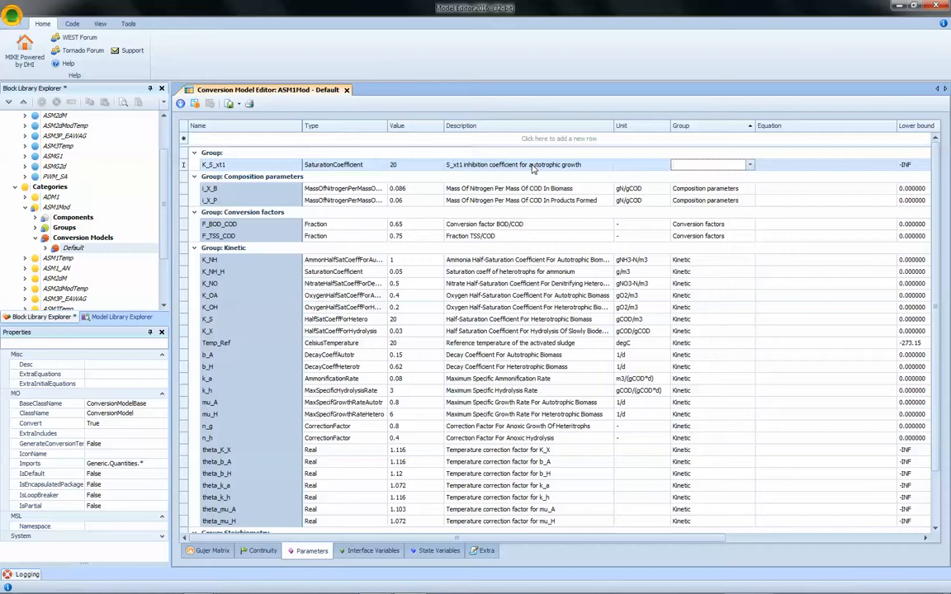
{"action": "type", "text": "Kinetic"}
{"action": "key", "text": "Return"}
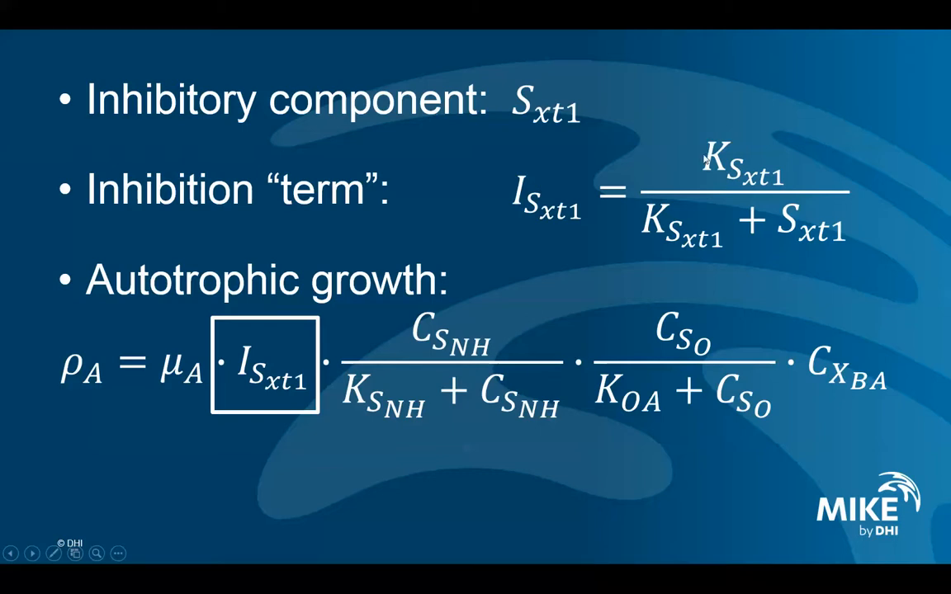
- Switch back to Model Editor and generate the updated ASM1Mod conversion model, accepting the proposed destination
{"action": "key", "text": "alt+Tab"}
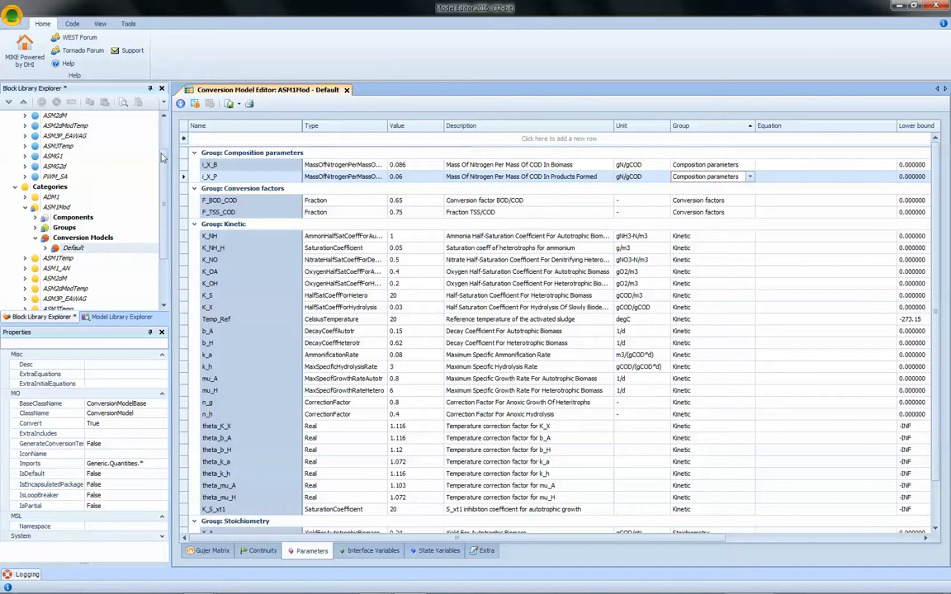
{"action": "left_click", "coordinate": [182, 108]}
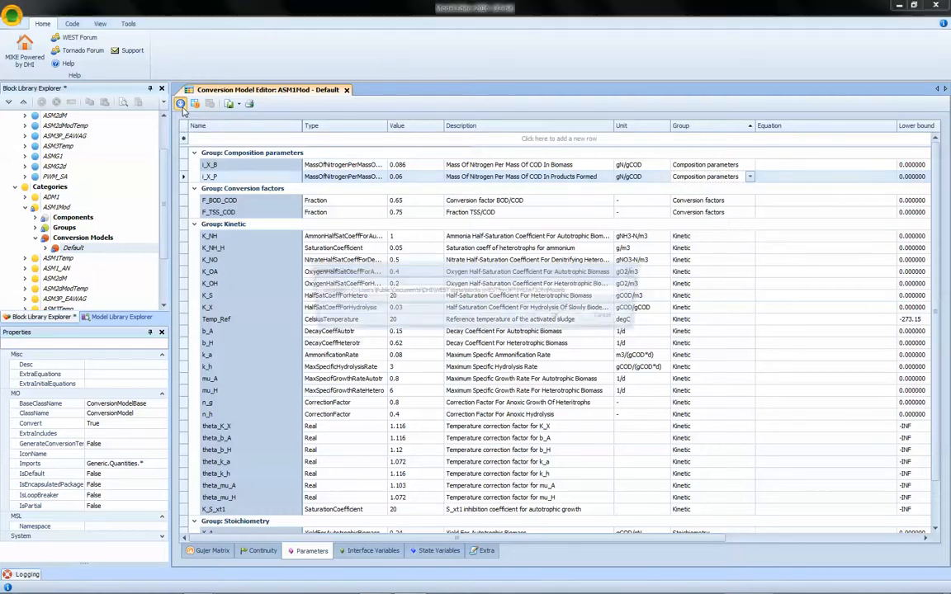
{"action": "left_click", "coordinate": [548, 318]}
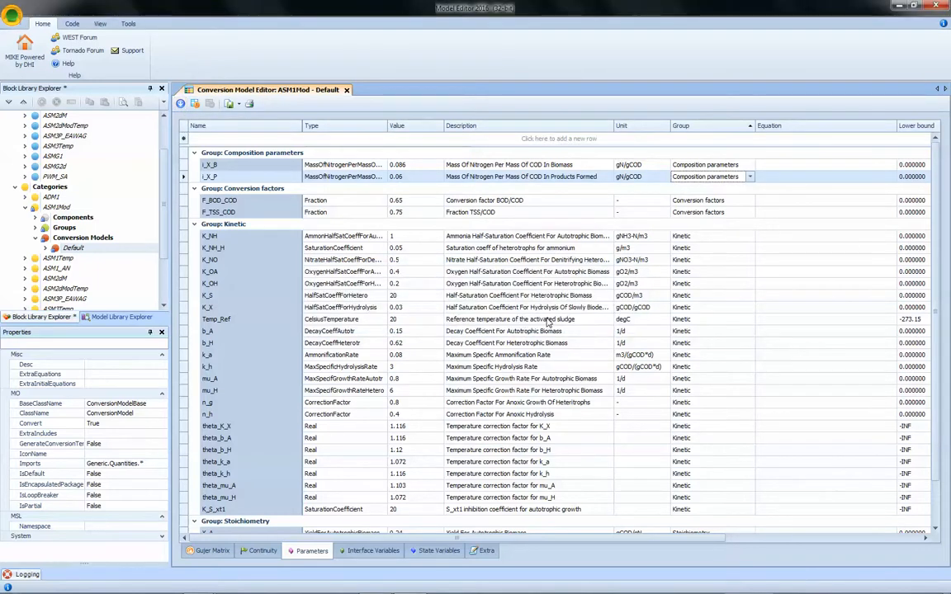
- Save the block library and switch to the presentation slide with the inhibition equations
{"action": "left_click", "coordinate": [11, 18]}
{"action": "mouse_move", "coordinate": [40, 96]}
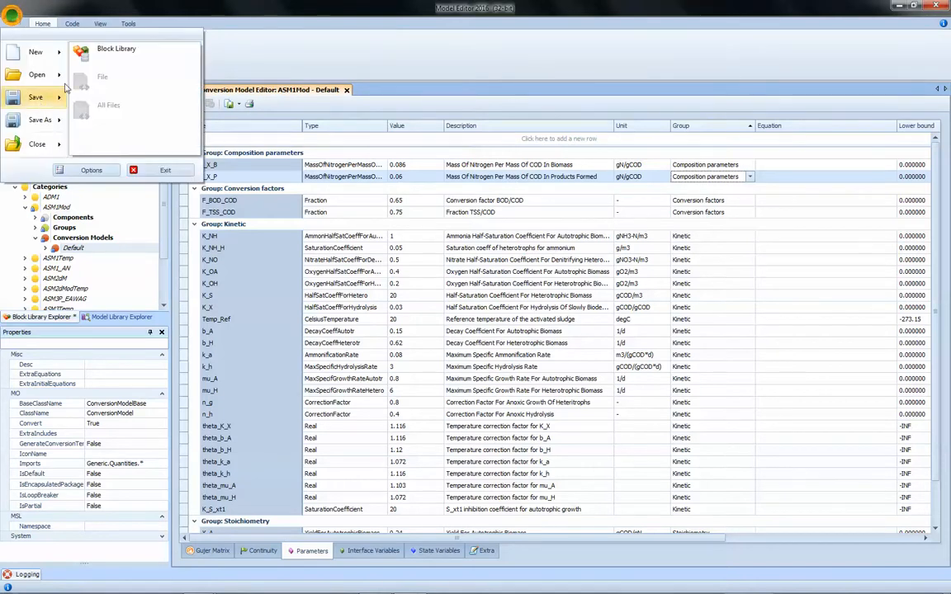
{"action": "left_click", "coordinate": [98, 62]}
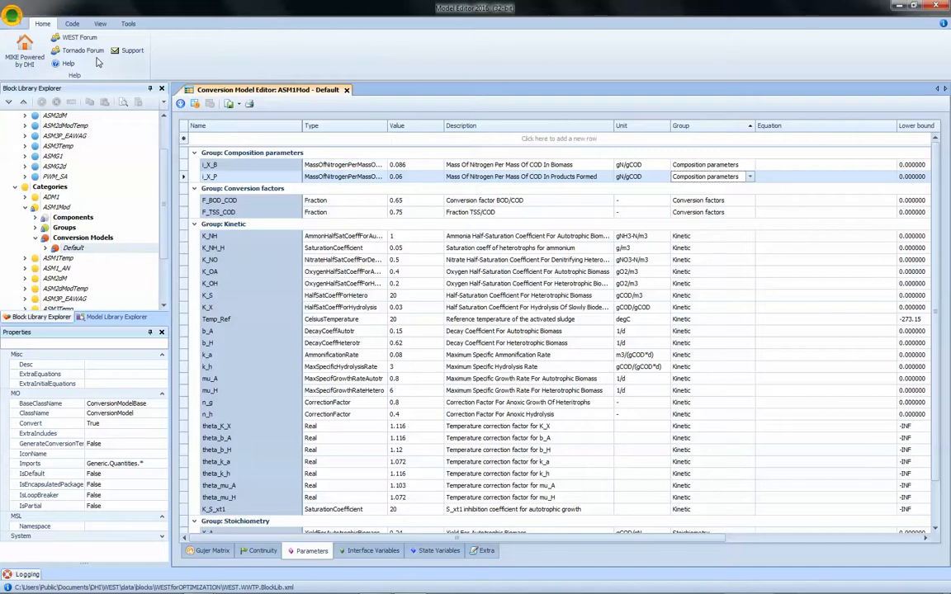
{"action": "key", "text": "alt+Tab"}
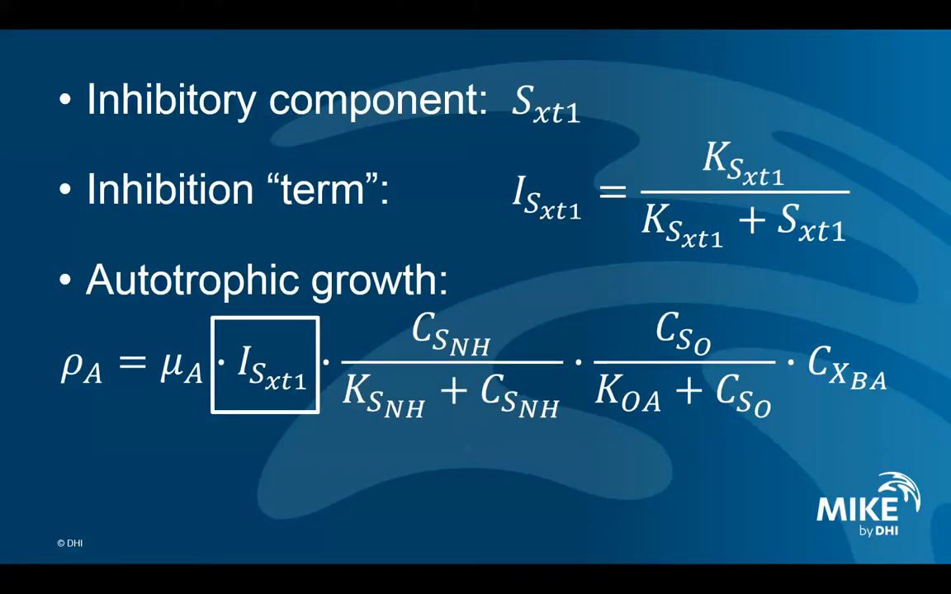